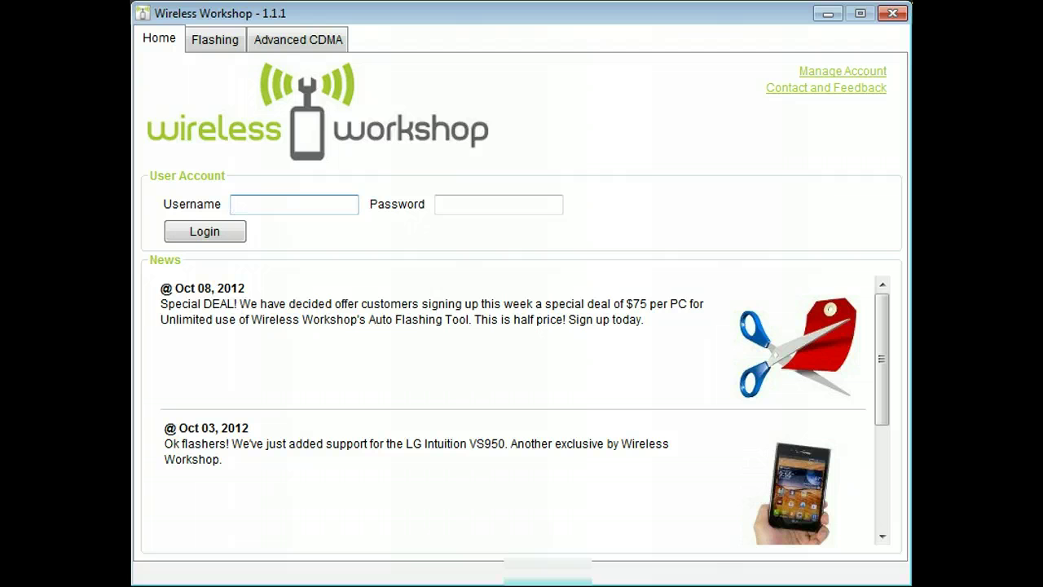
- Log in to Wireless Workshop with the account's username and password
click(270, 203)
text(chrisf)
key(Tab)
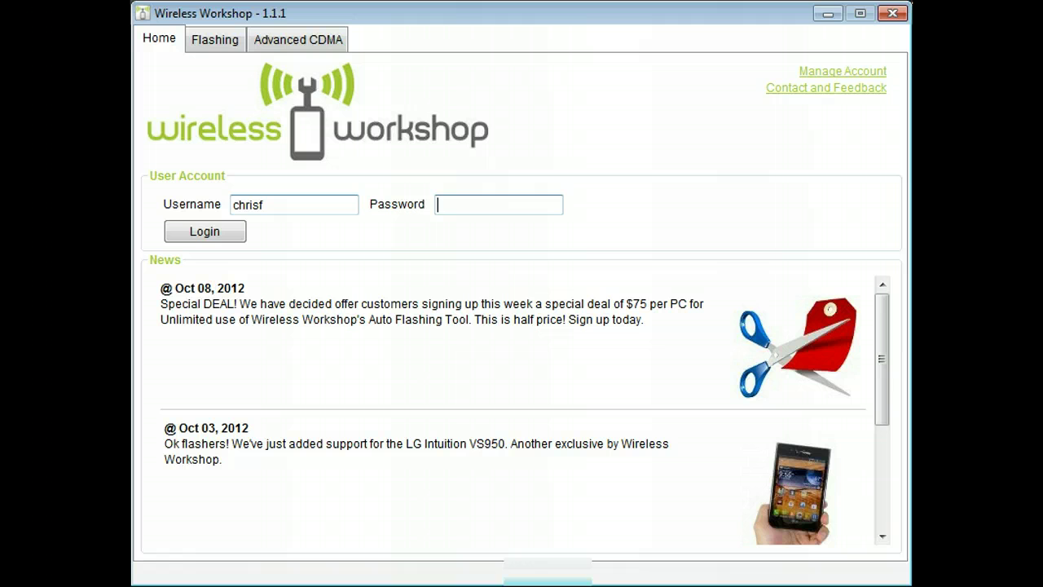
click(178, 231)
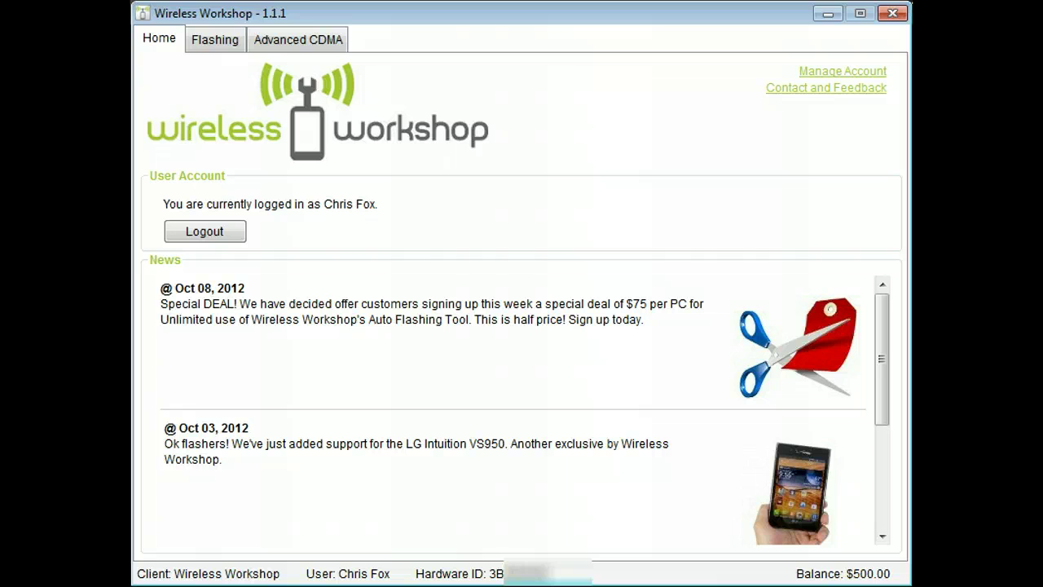
- In Advanced CDMA, refresh the port list and connect to the Samsung diagnostic port
click(289, 49)
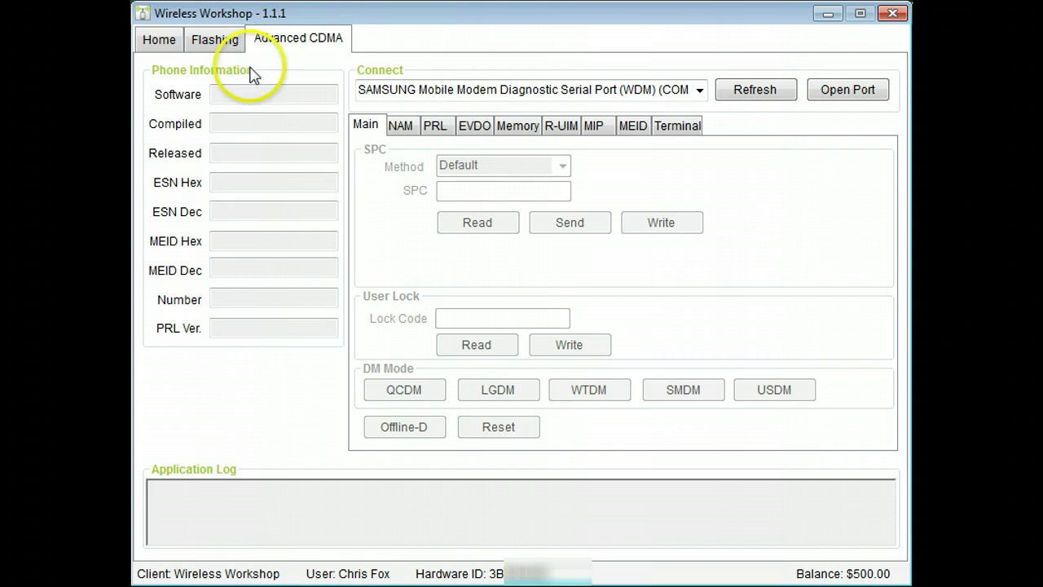
click(737, 91)
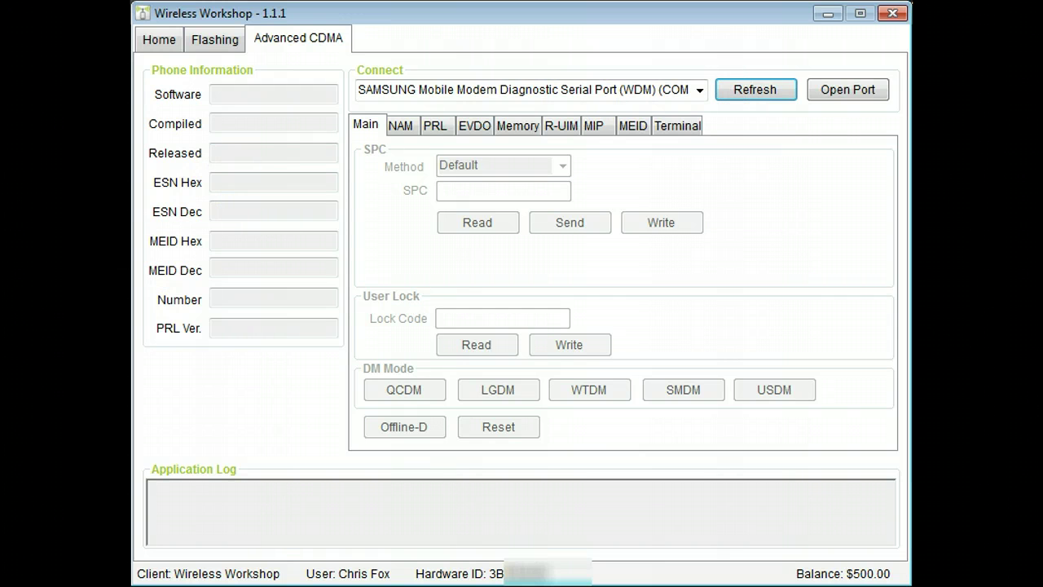
click(835, 91)
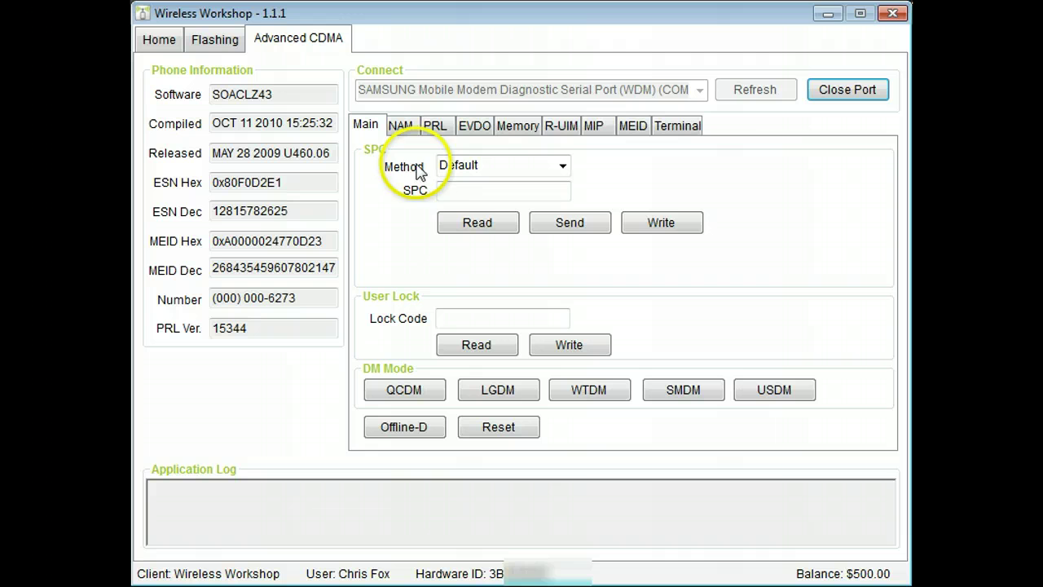
- Set the SPC method to Samsung - 16 Digits and the model to (SCH-U460) Intensity 2
click(563, 166)
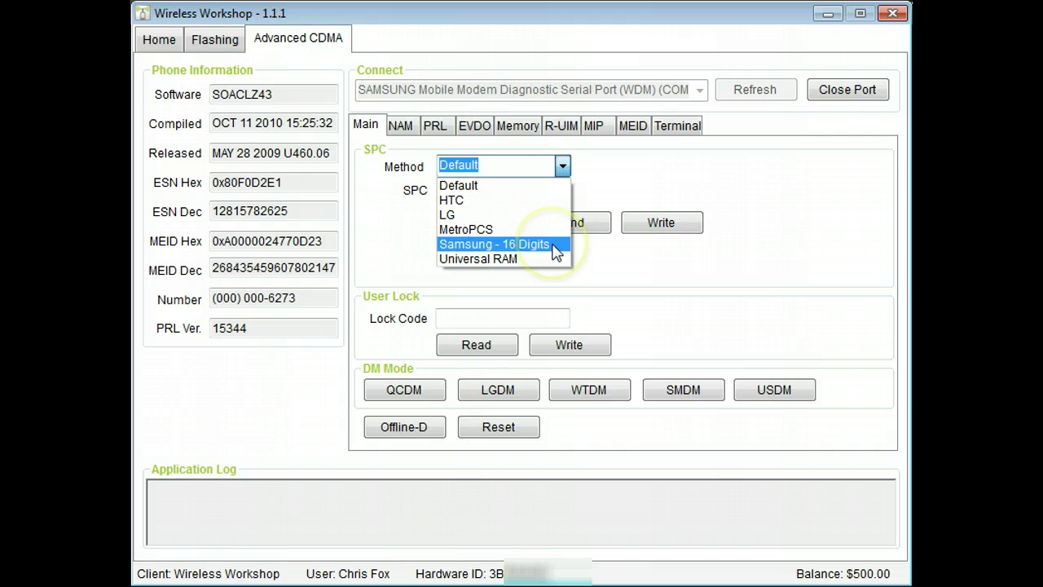
click(555, 245)
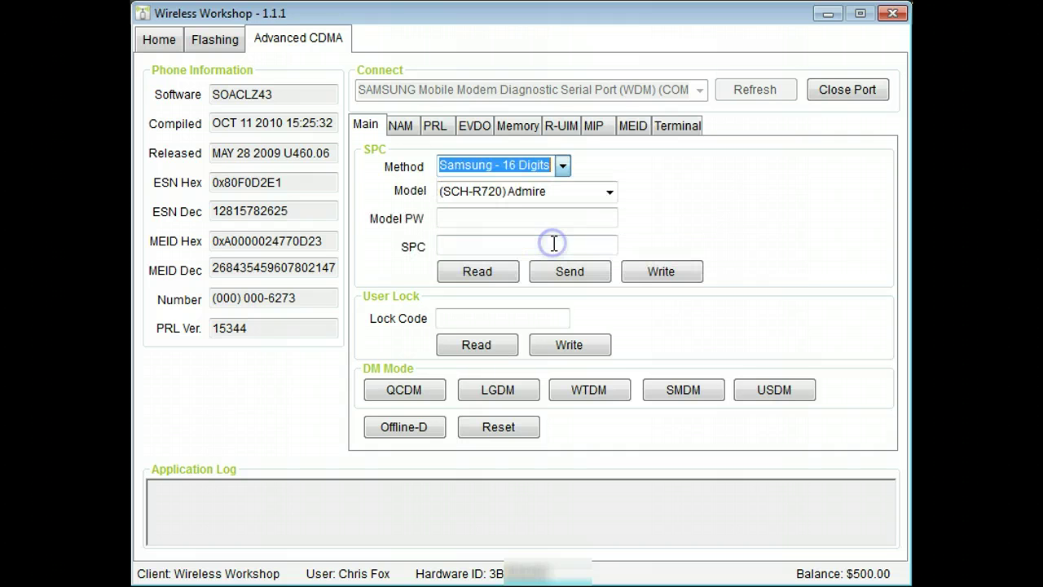
click(611, 190)
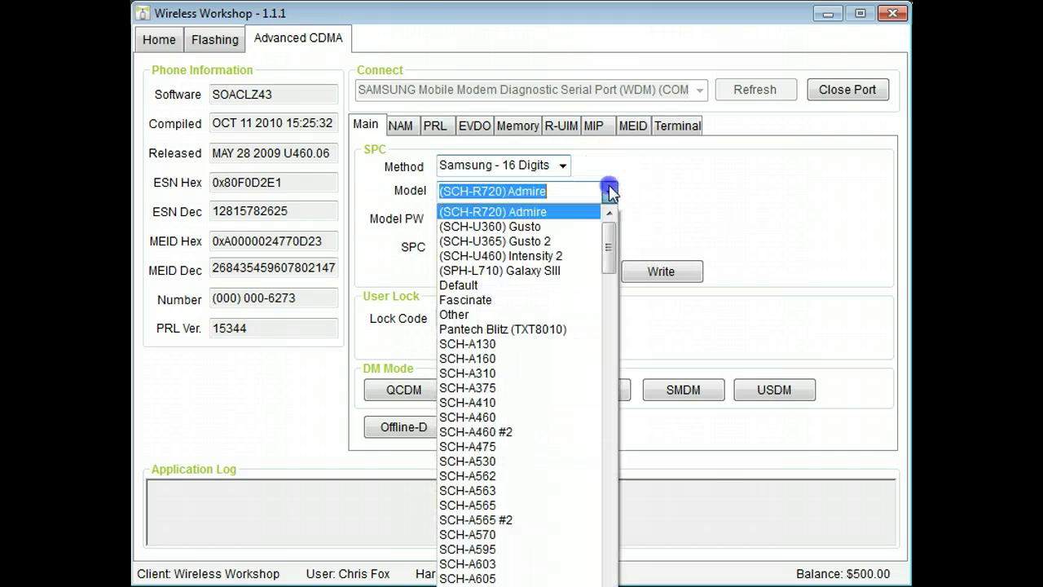
click(568, 258)
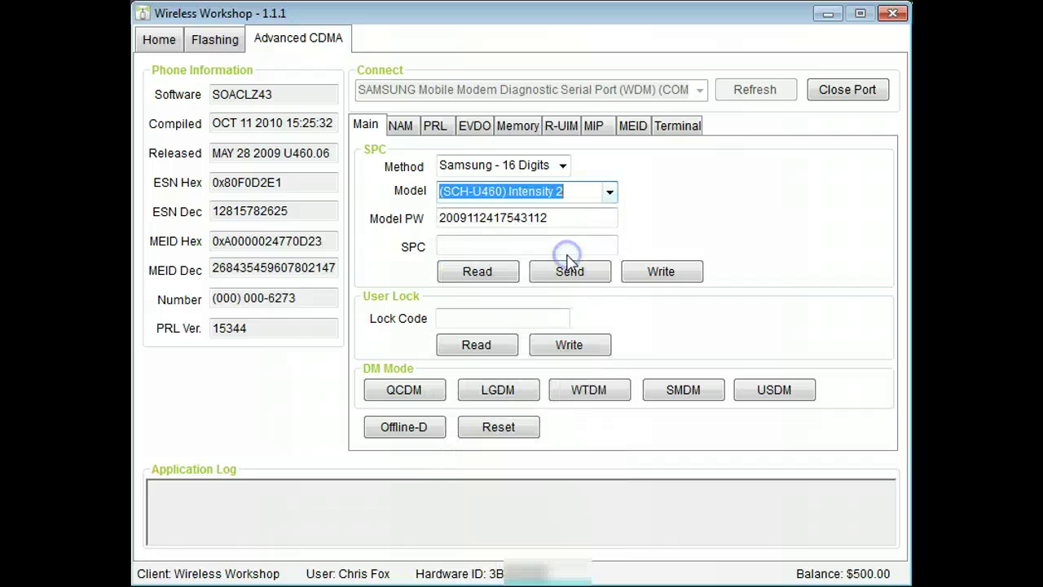
- Read the phone's SPC and user lock code
click(481, 274)
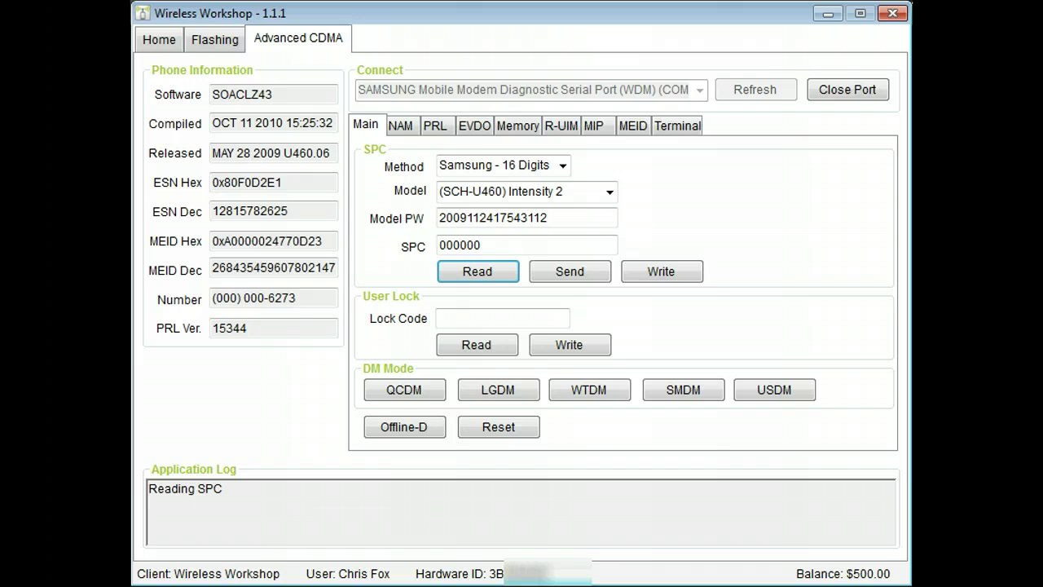
click(464, 346)
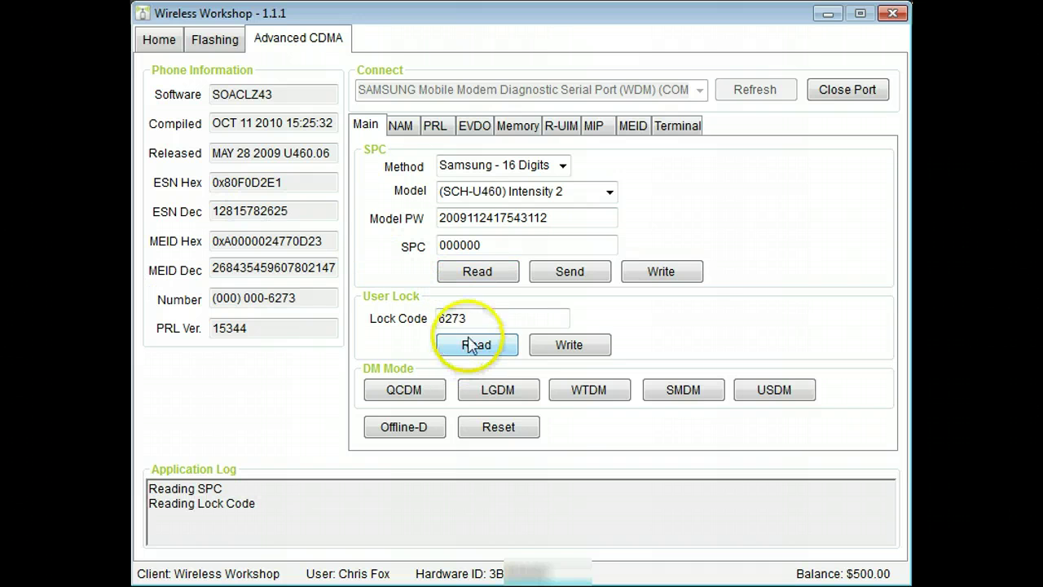
click(479, 320)
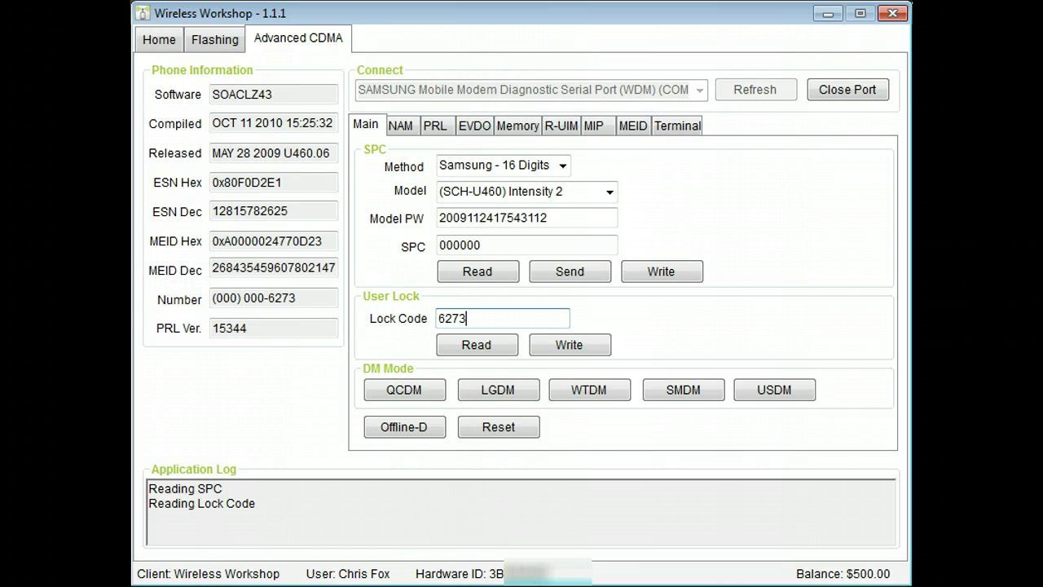
- Read the NAM settings and replace the MIN and MDN with the new phone number
click(400, 129)
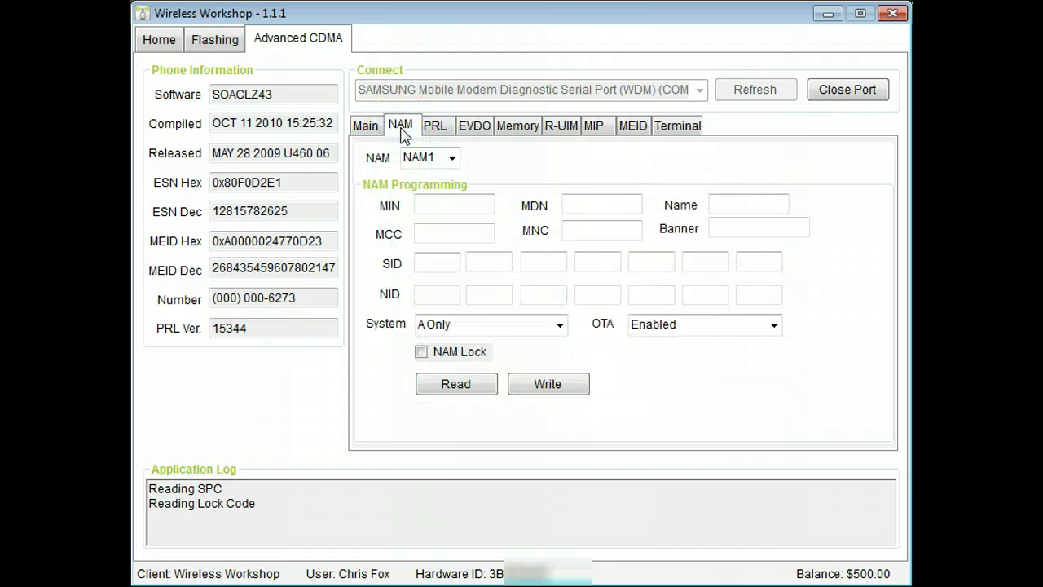
click(455, 399)
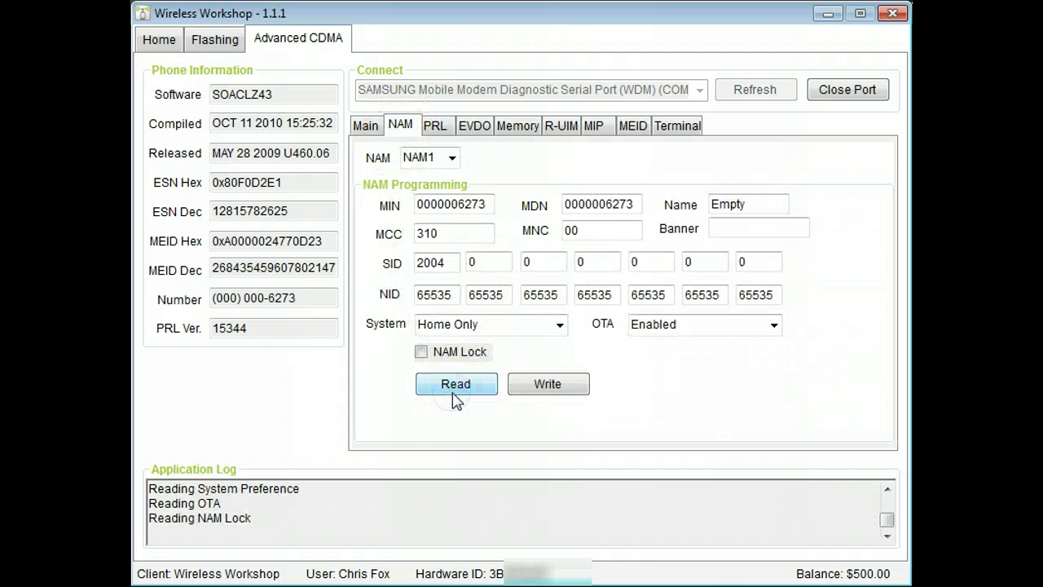
double_click(467, 207)
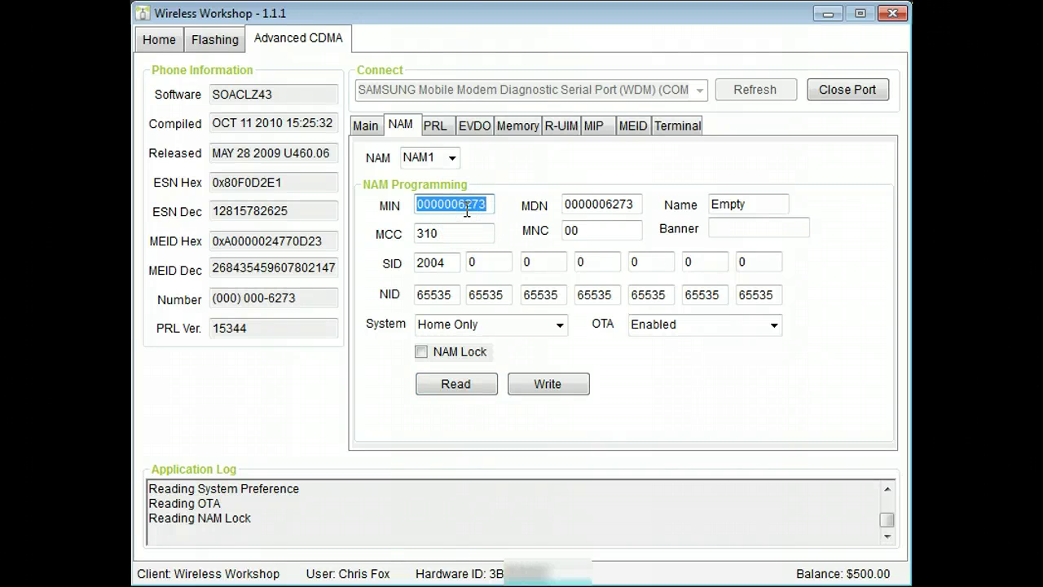
text(5135551212)
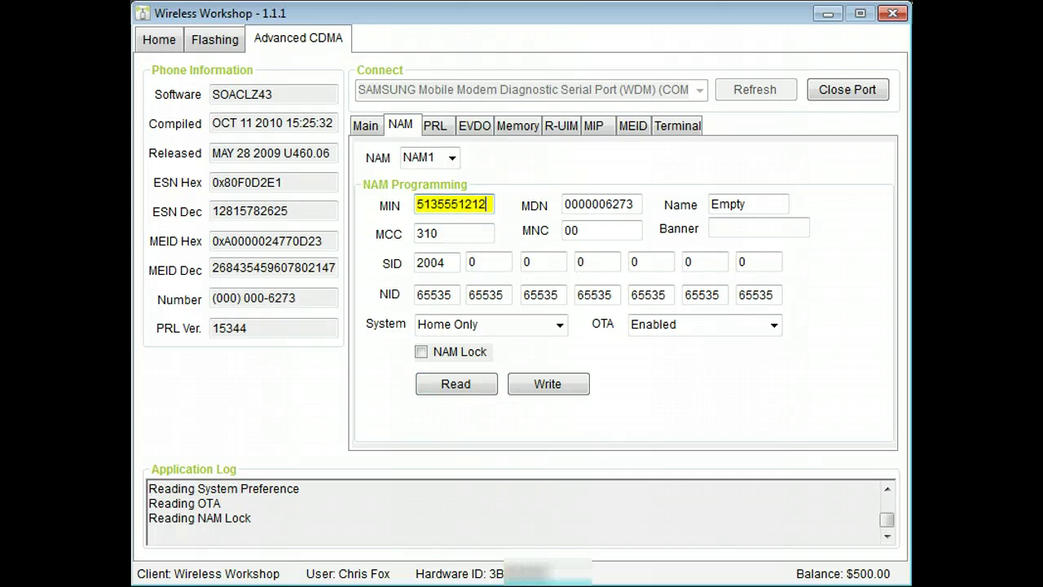
key(Tab)
text(51)
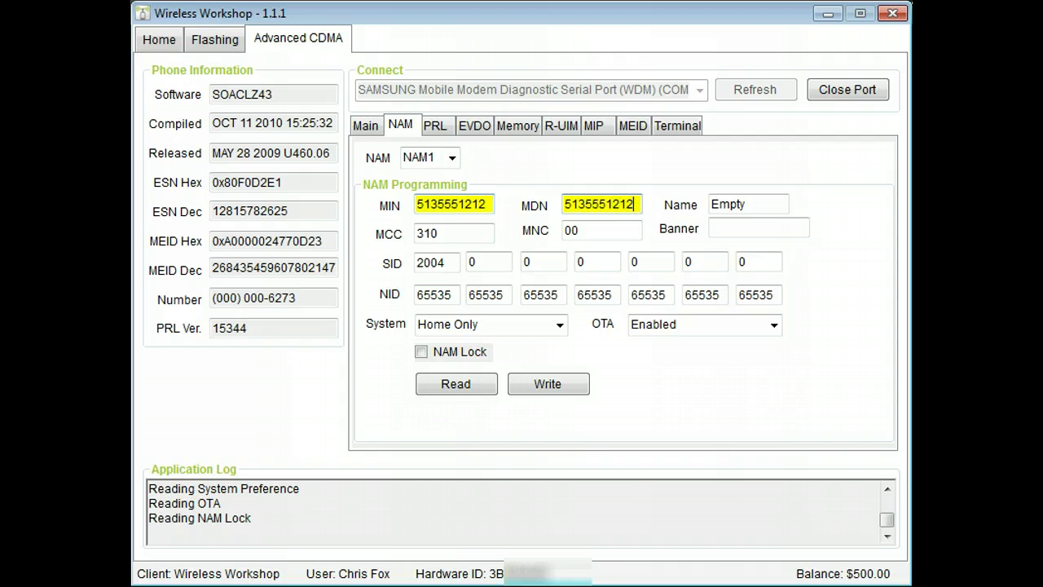
- Change the SID to 4391 and write the NAM values to the phone
double_click(440, 262)
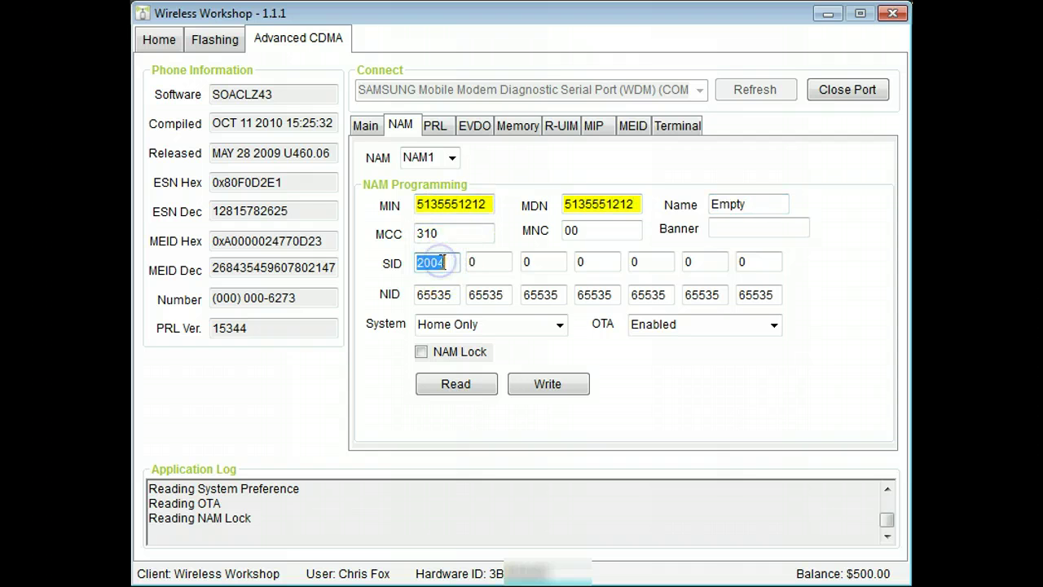
text(4391)
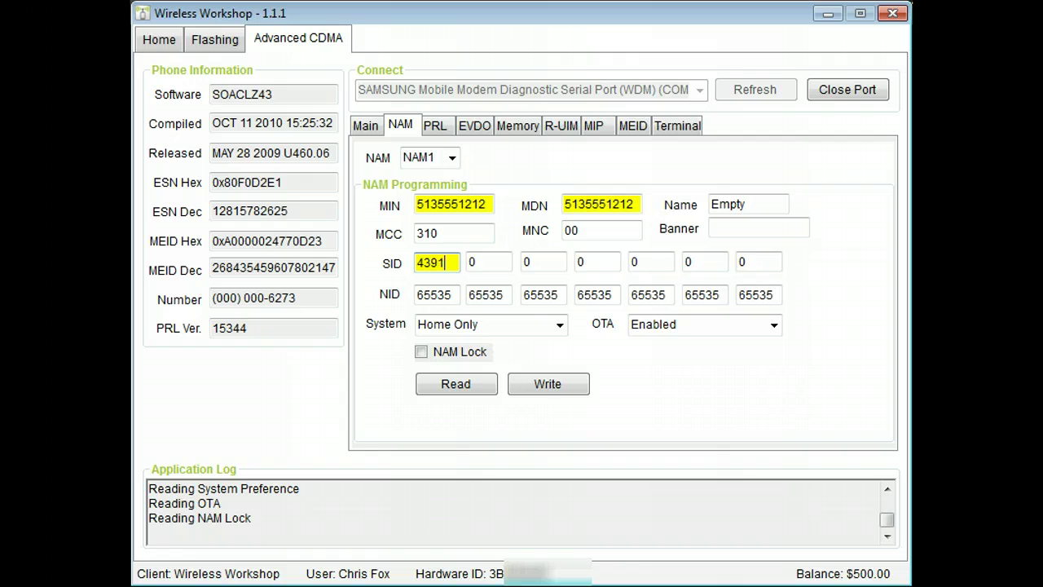
click(546, 387)
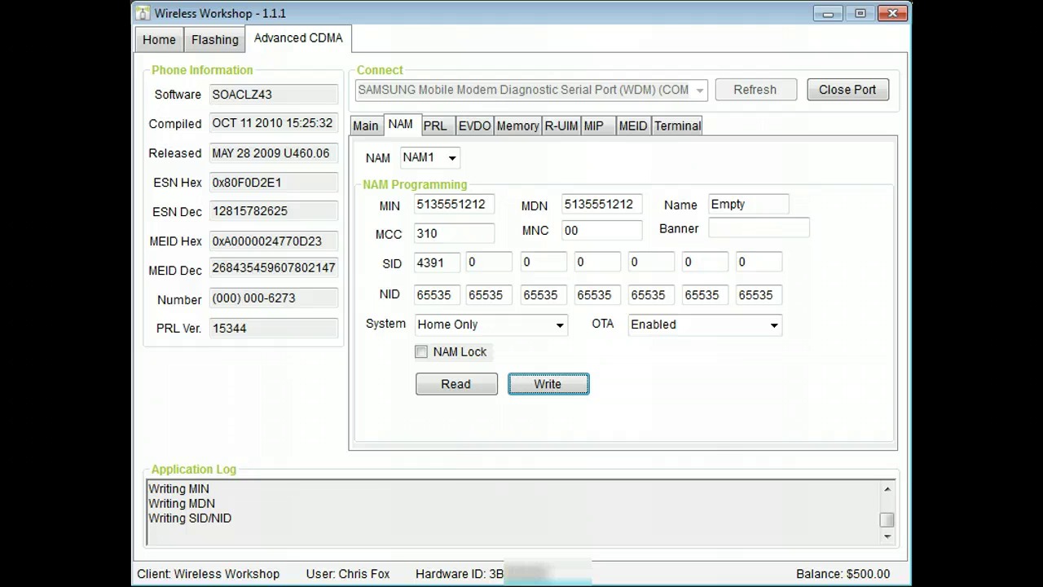
- Start a PRL write, then cancel the file picker without loading any PRL file
click(434, 129)
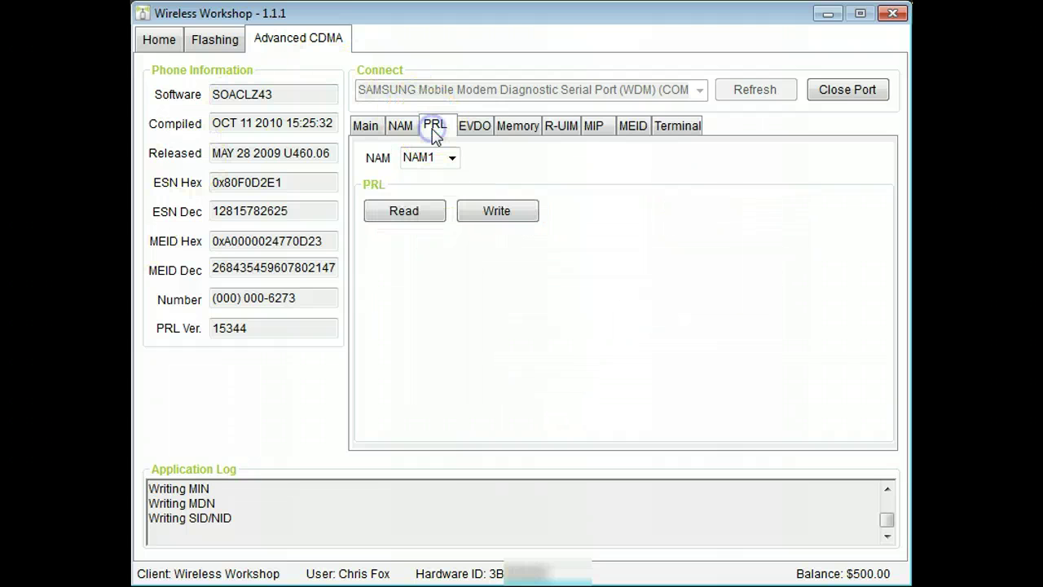
click(492, 217)
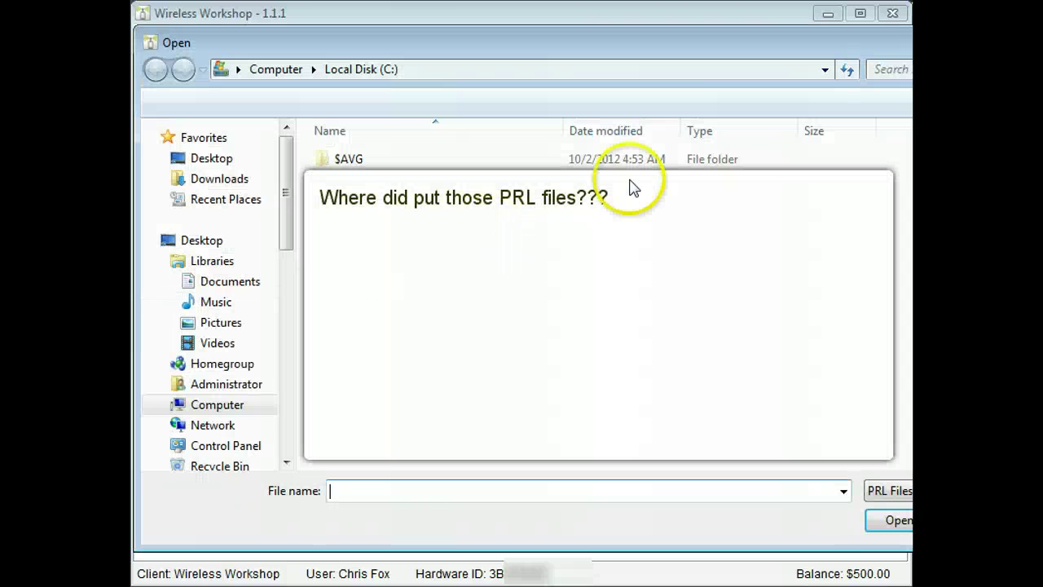
click(893, 14)
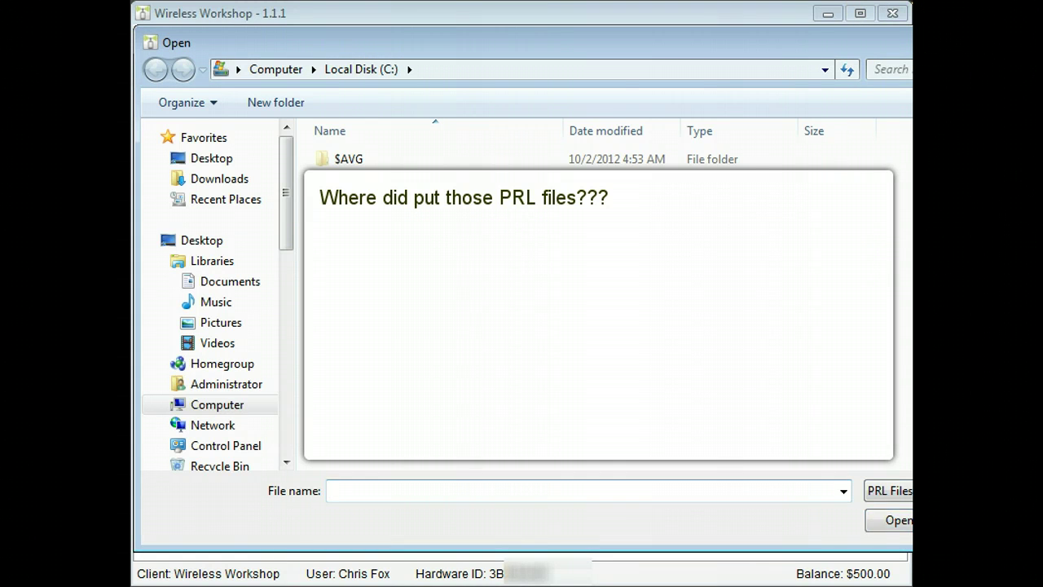
key(Escape)
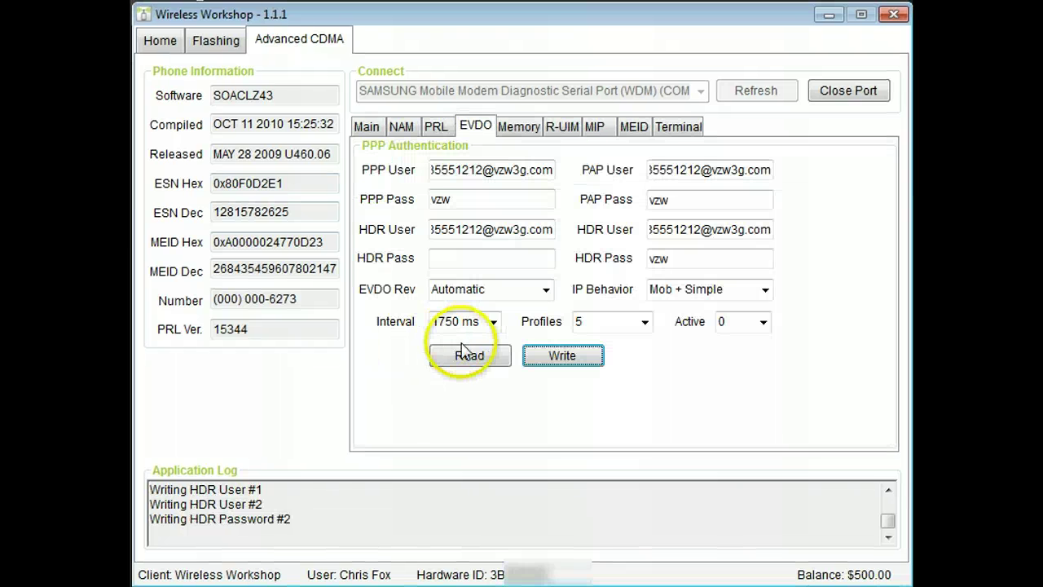
- Read the EVDO settings and change the PPP user name's domain to mycricket.com
click(467, 122)
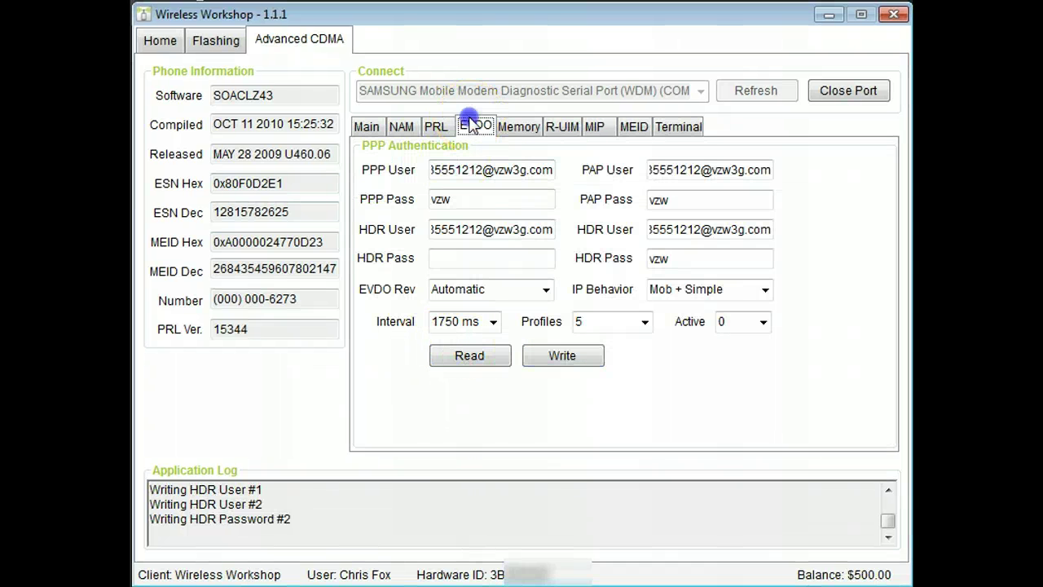
click(450, 359)
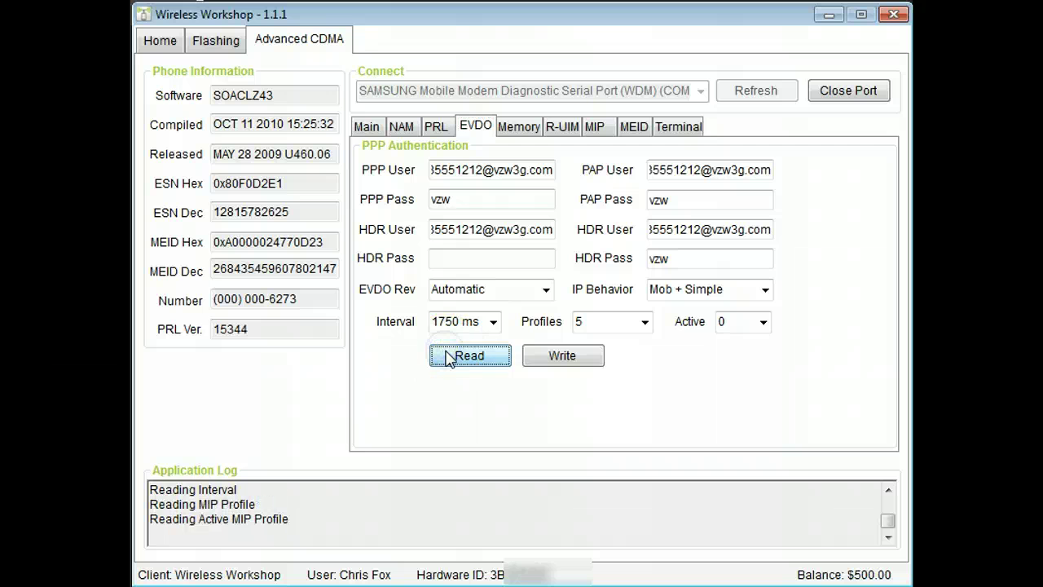
drag(494, 171, 603, 183)
text(mycrick)
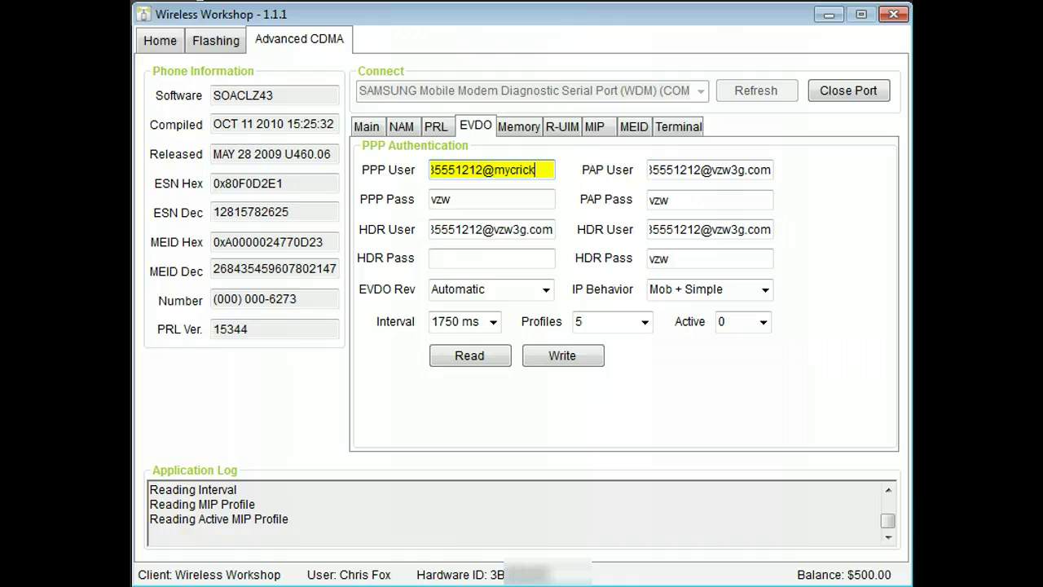
text(et.com)
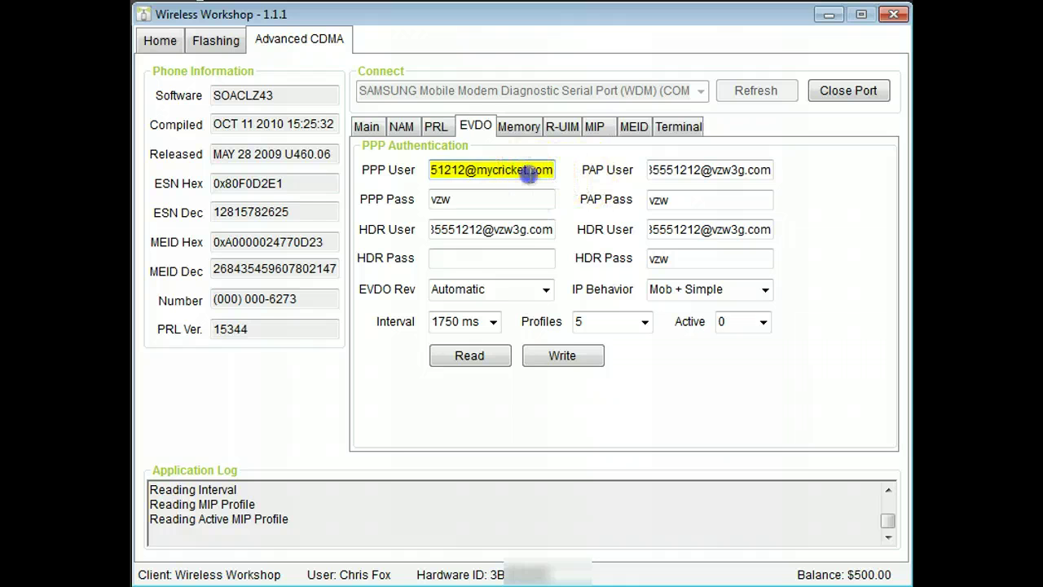
- Copy the Cricket user name into the PAP User and both HDR User fields
double_click(530, 174)
key(ctrl+c)
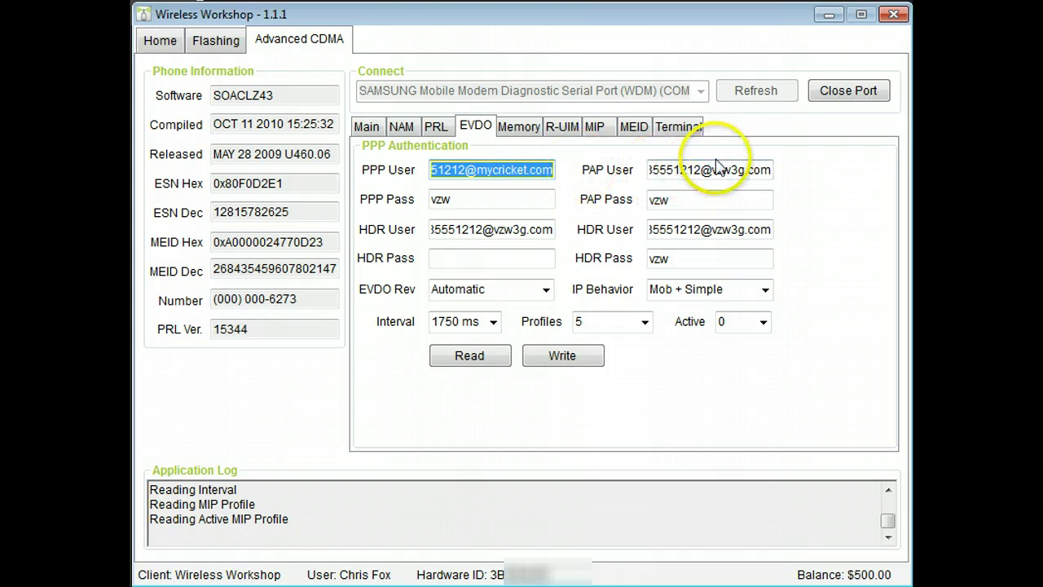
double_click(709, 171)
key(ctrl+v)
double_click(697, 229)
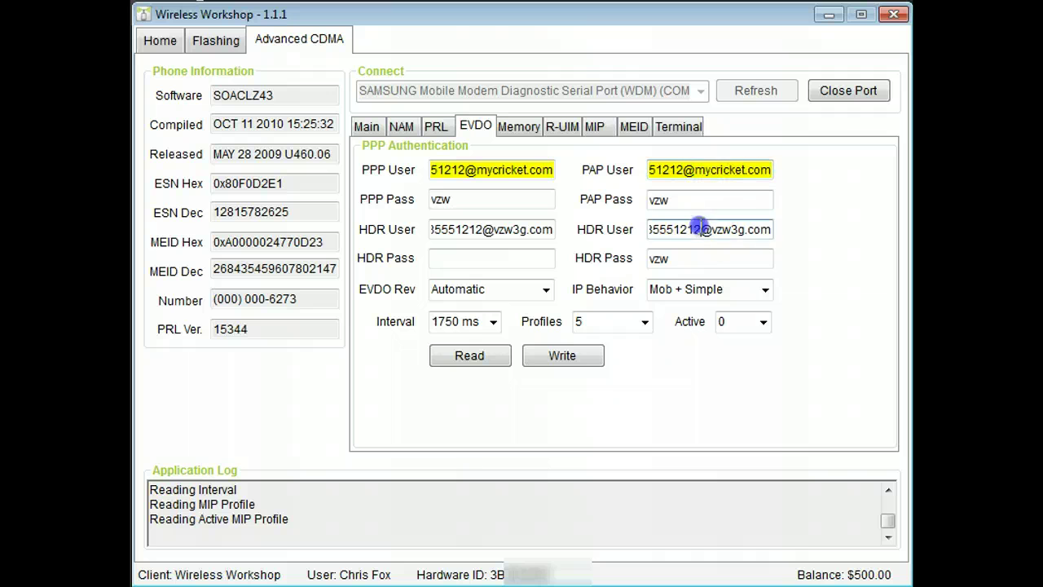
key(ctrl+v)
double_click(538, 230)
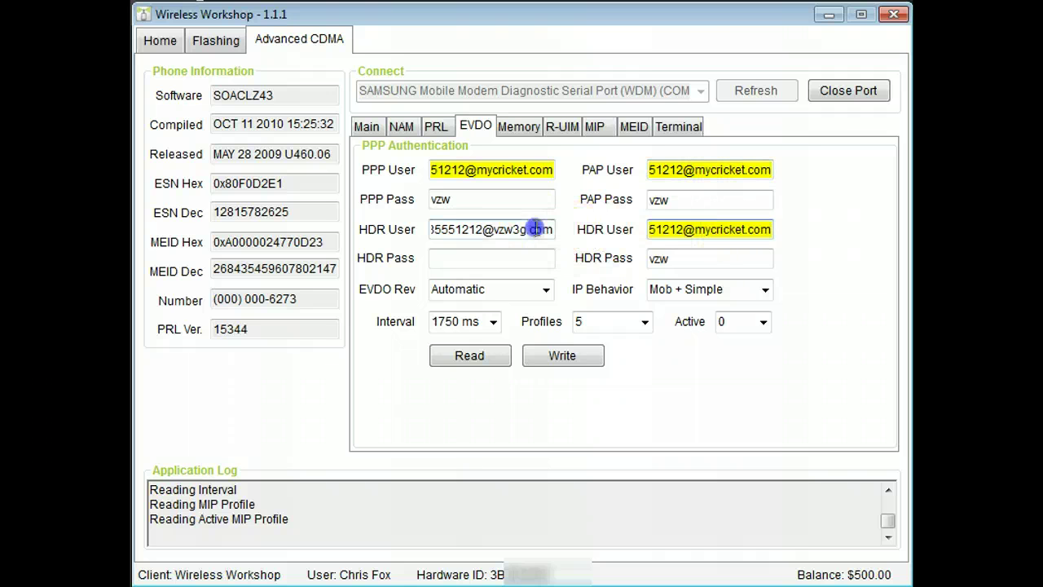
key(ctrl+v)
- Set the Cricket PPP password and paste it into PAP Pass and both HDR Pass fields
double_click(493, 205)
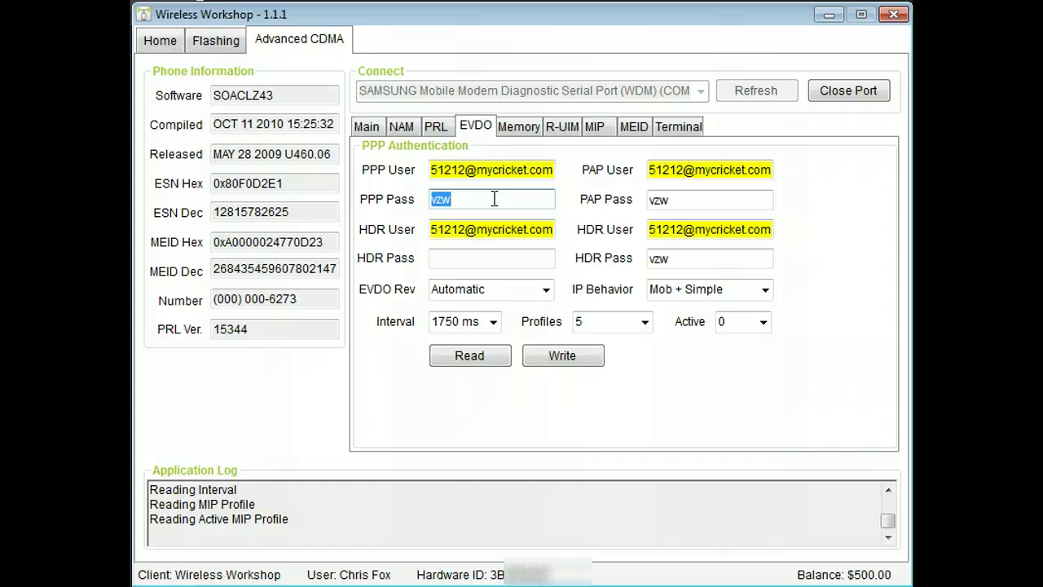
text(cricket)
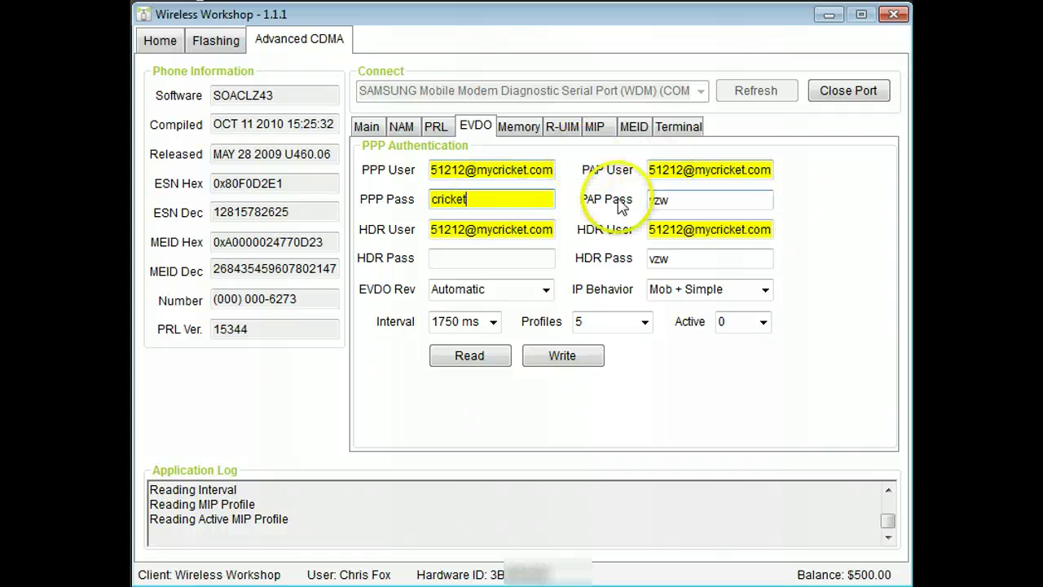
click(489, 198)
double_click(489, 199)
key(ctrl+c)
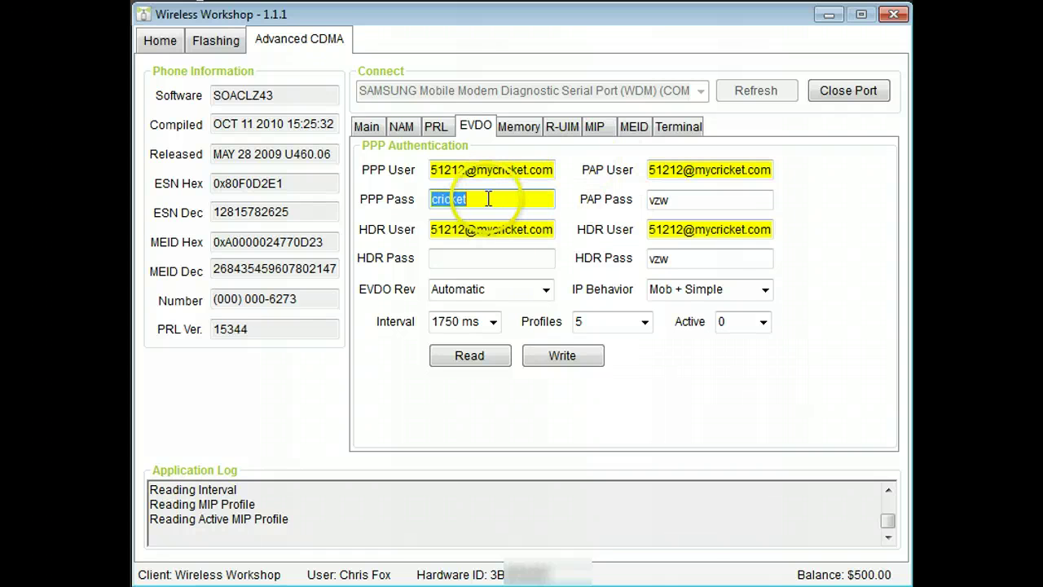
click(658, 200)
double_click(658, 199)
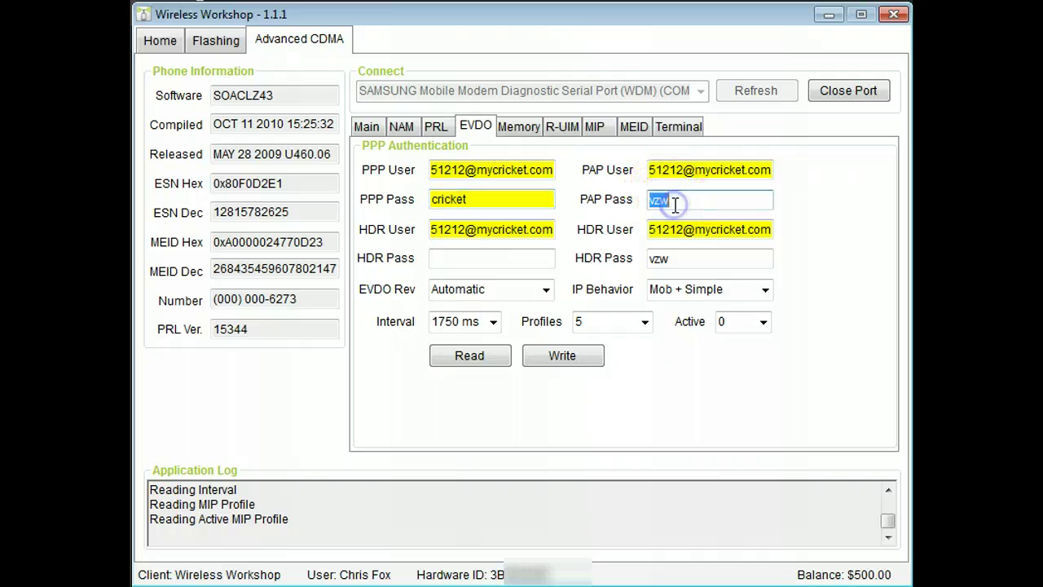
key(ctrl+v)
click(680, 258)
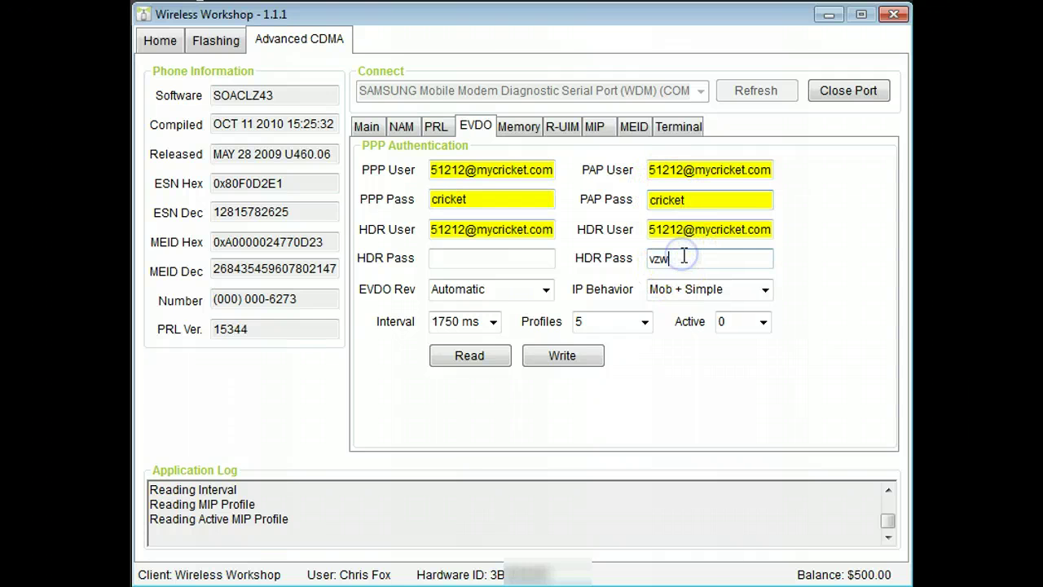
double_click(685, 258)
key(ctrl+v)
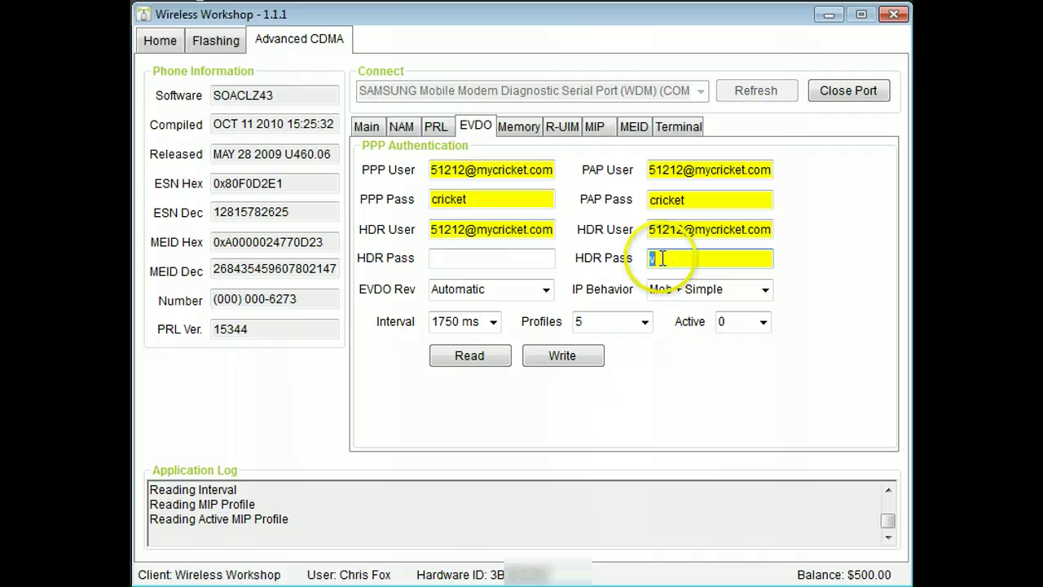
click(535, 259)
key(ctrl+v)
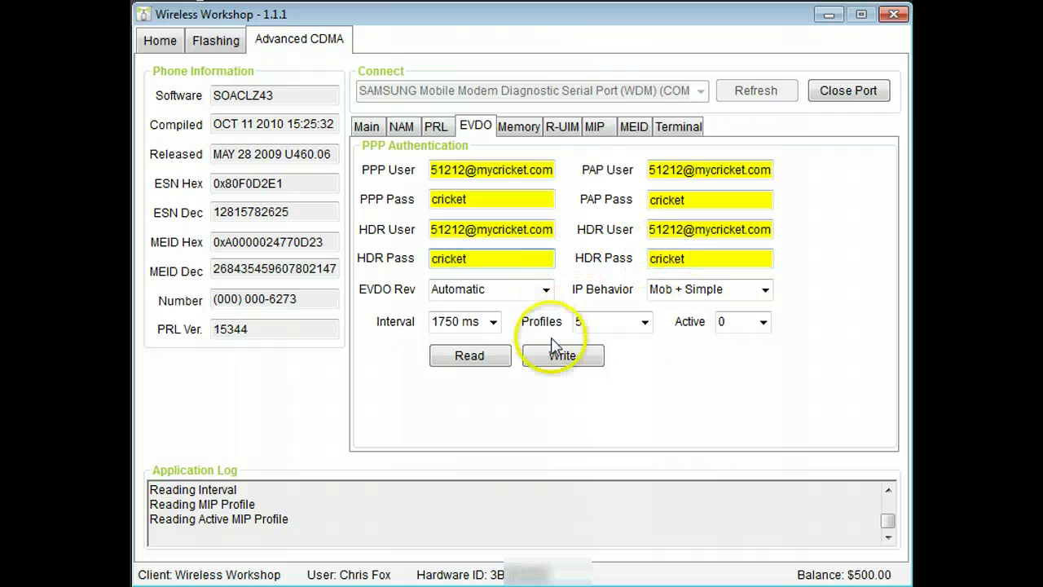
- Set IP Behavior to Simple IP and write the EVDO settings to the phone
click(680, 290)
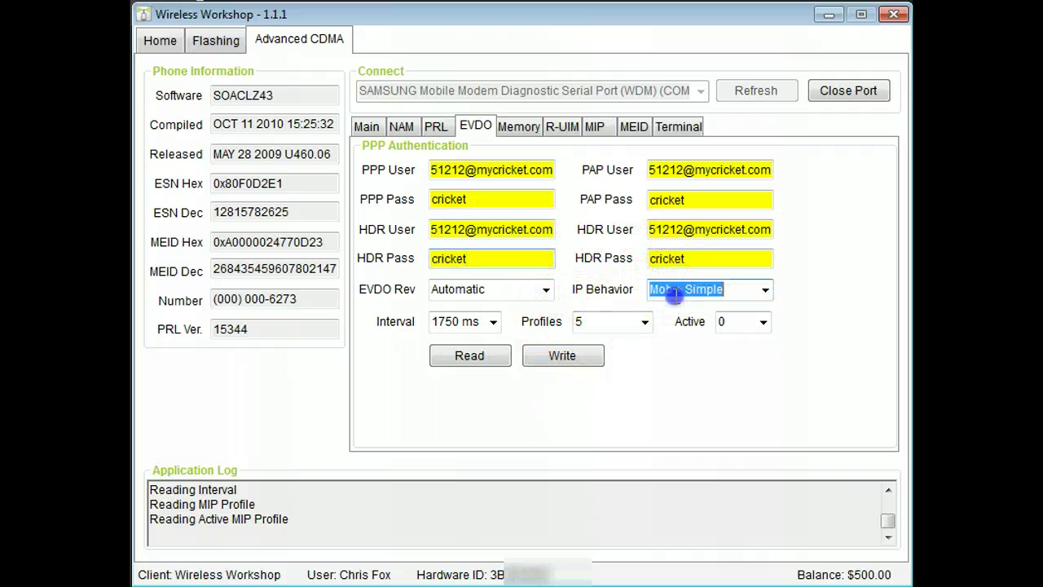
click(766, 291)
click(738, 309)
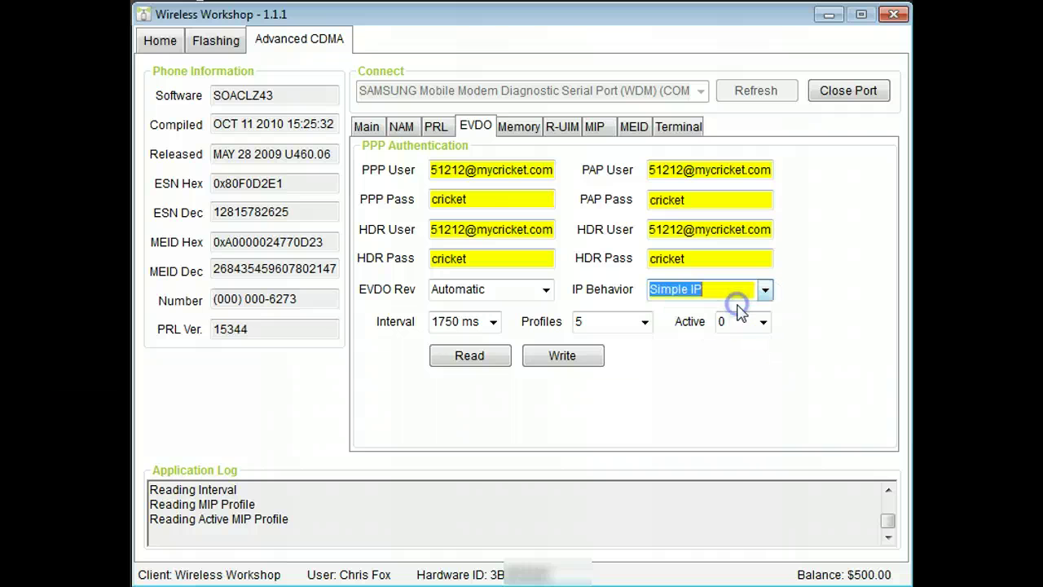
click(571, 360)
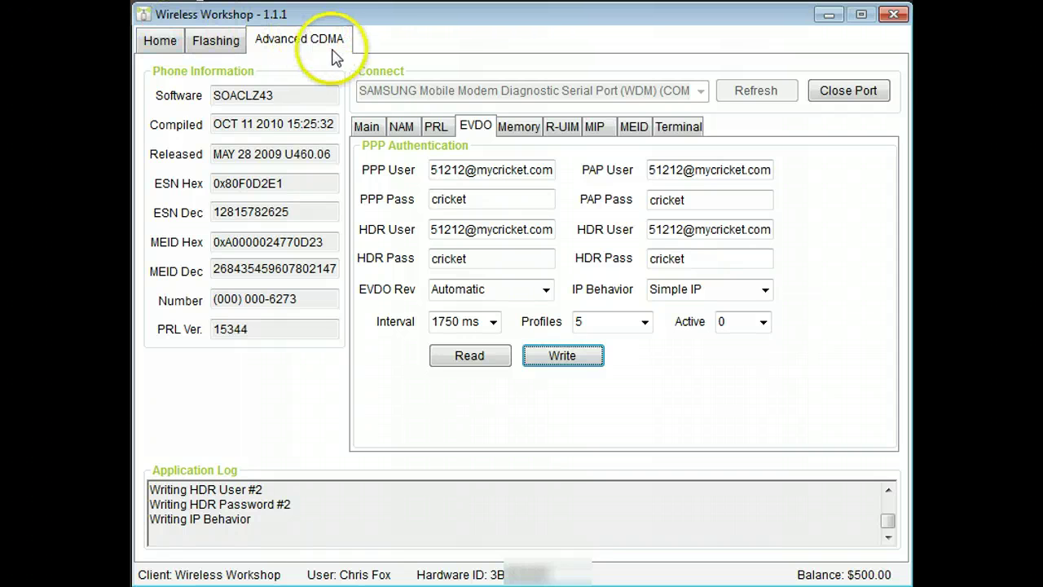
- View the Memory NV Items page, then the R-UIM page, leaving the mode at R-UIM Only
click(517, 123)
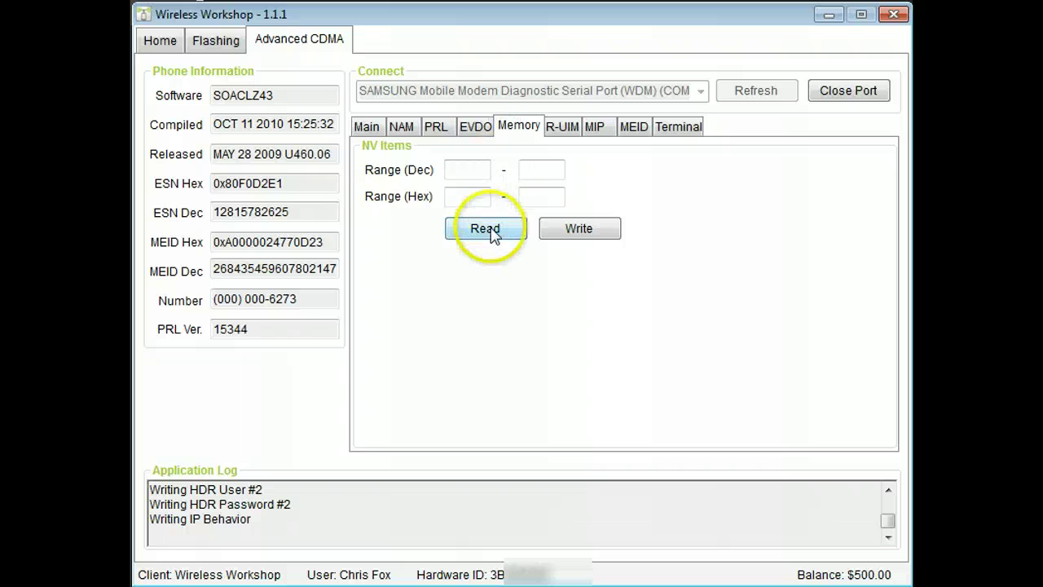
click(560, 130)
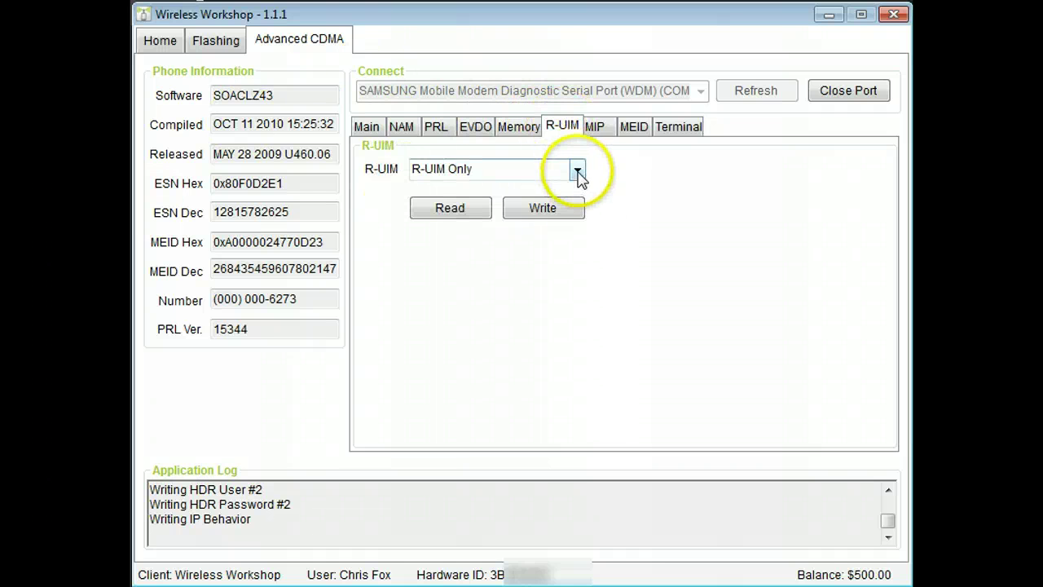
click(577, 172)
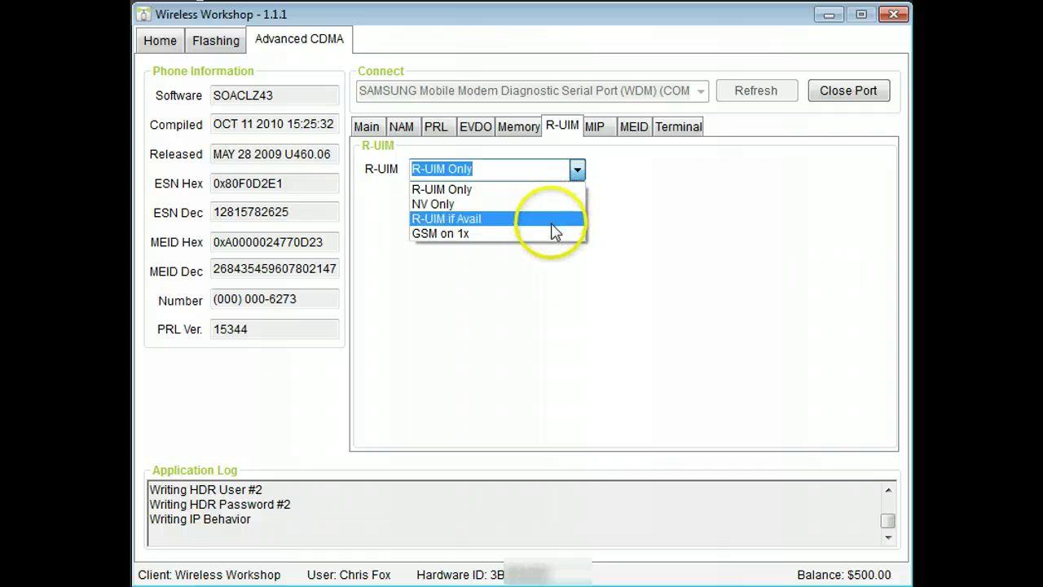
click(551, 270)
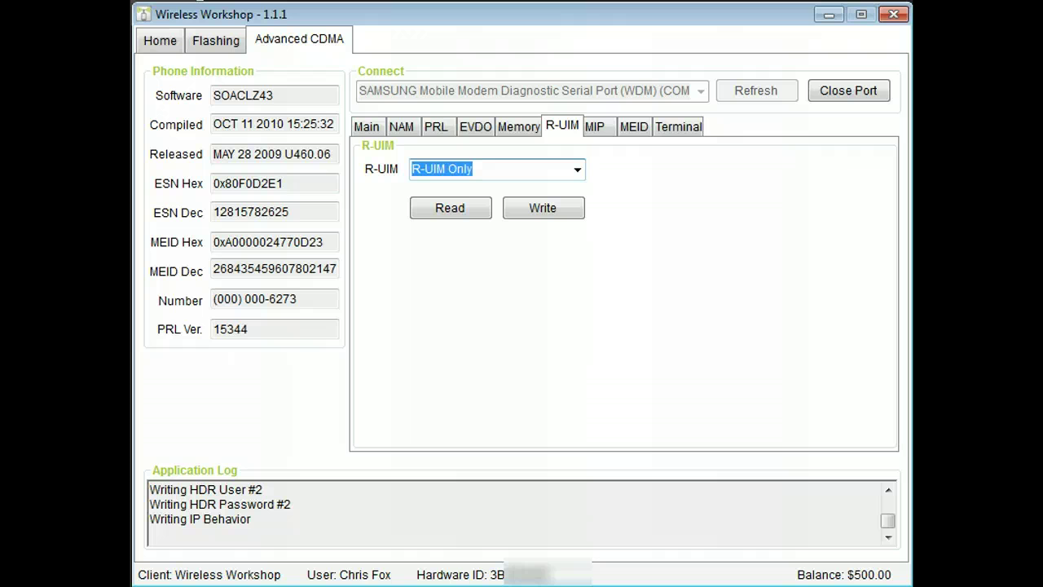
- Read the MIP profile and then the MEID from the phone
click(593, 128)
click(489, 424)
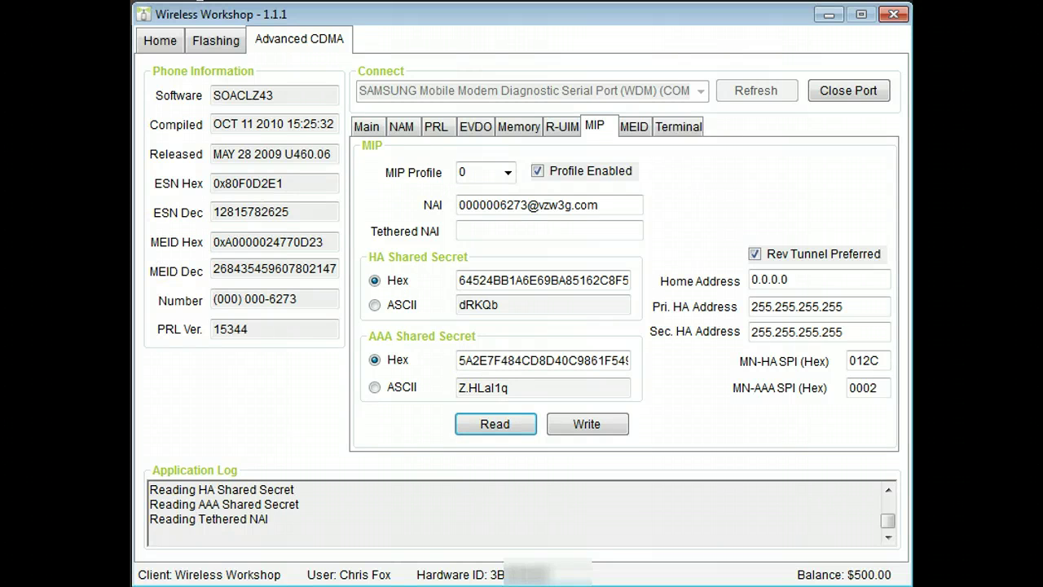
click(633, 126)
click(466, 297)
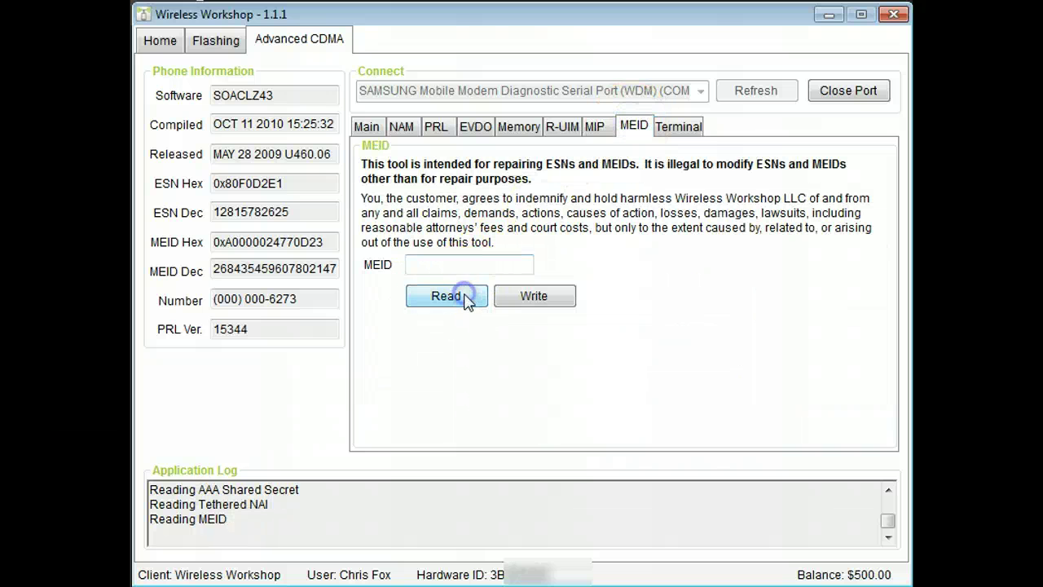
- Inspect the D23 ending of the MEID, then go to the Terminal commands page
click(485, 265)
drag(485, 265, 521, 264)
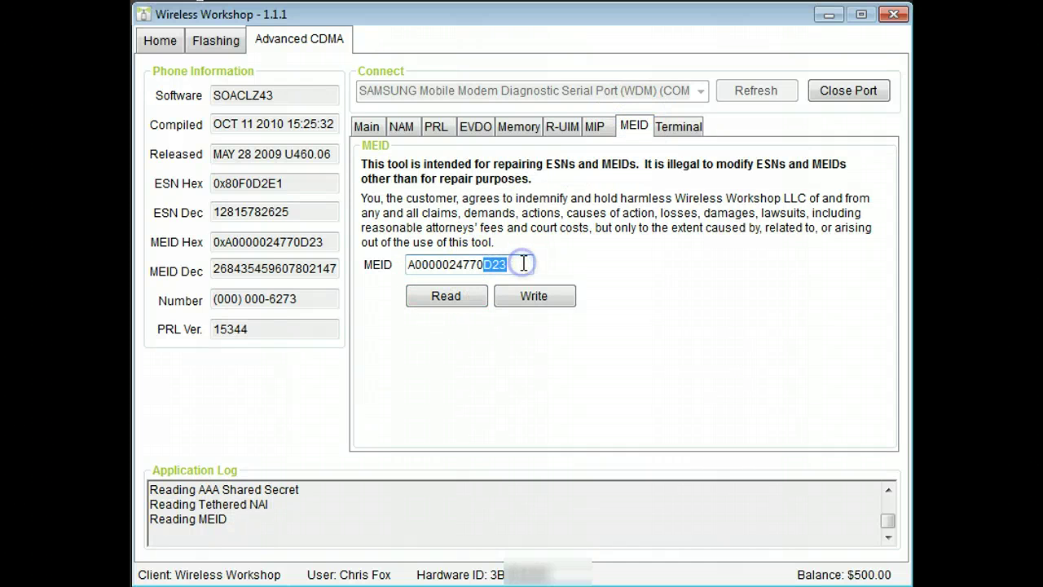
click(524, 264)
click(139, 276)
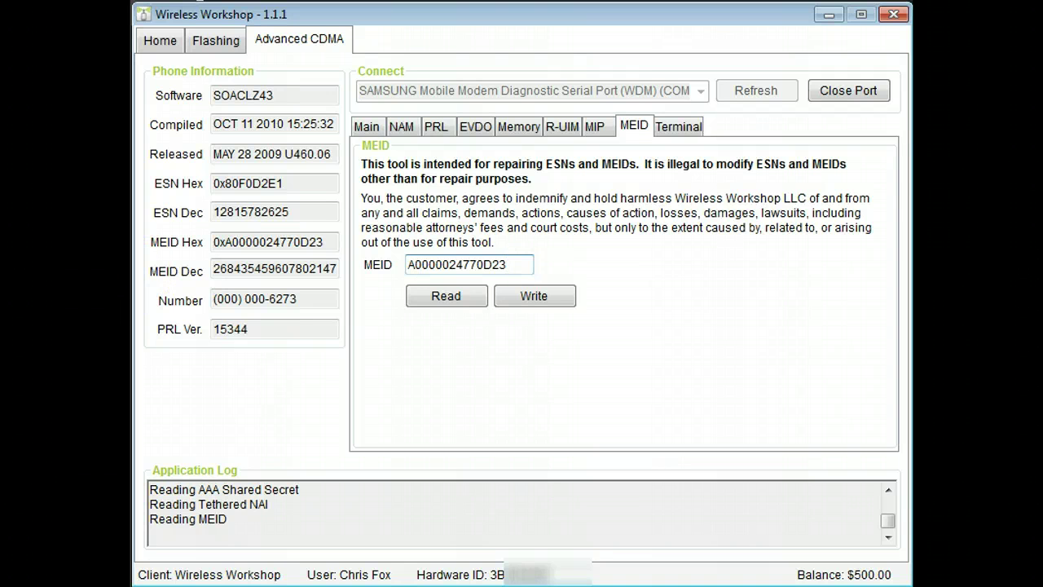
click(679, 126)
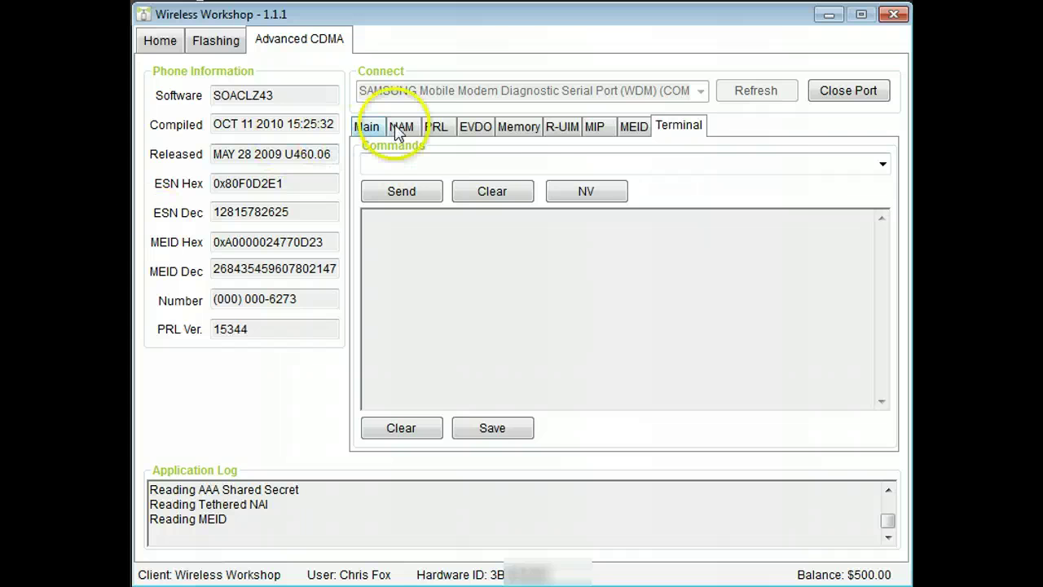
- Return to the Main page and copy the decimal MEID value via the right-click menu
click(367, 127)
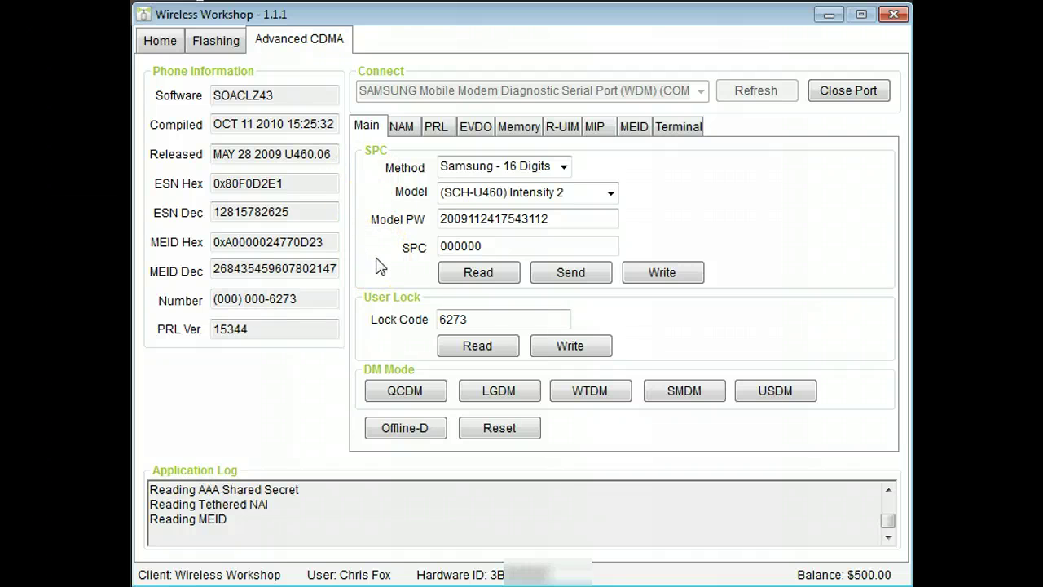
double_click(326, 268)
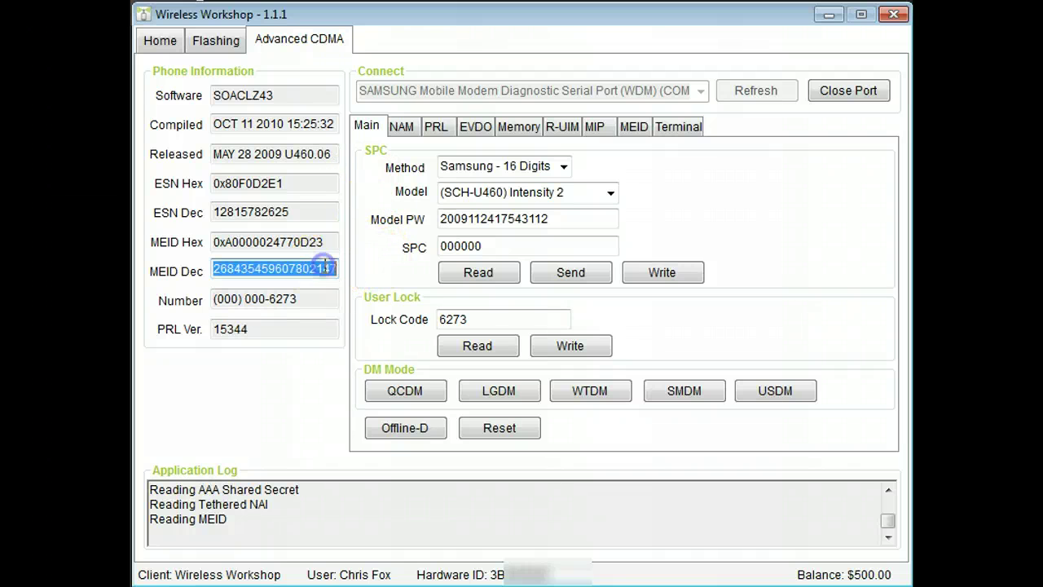
right_click(326, 269)
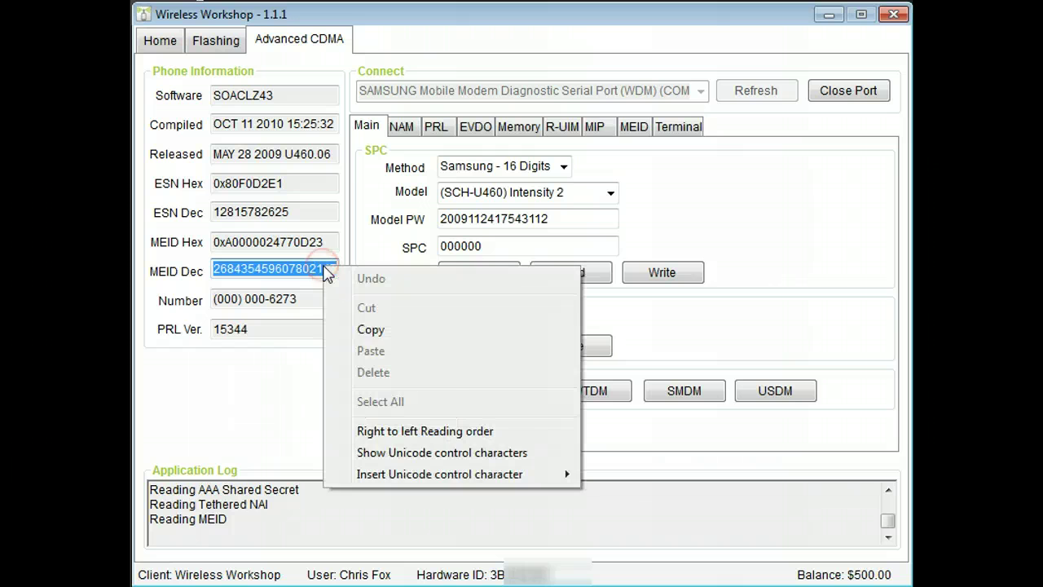
click(362, 328)
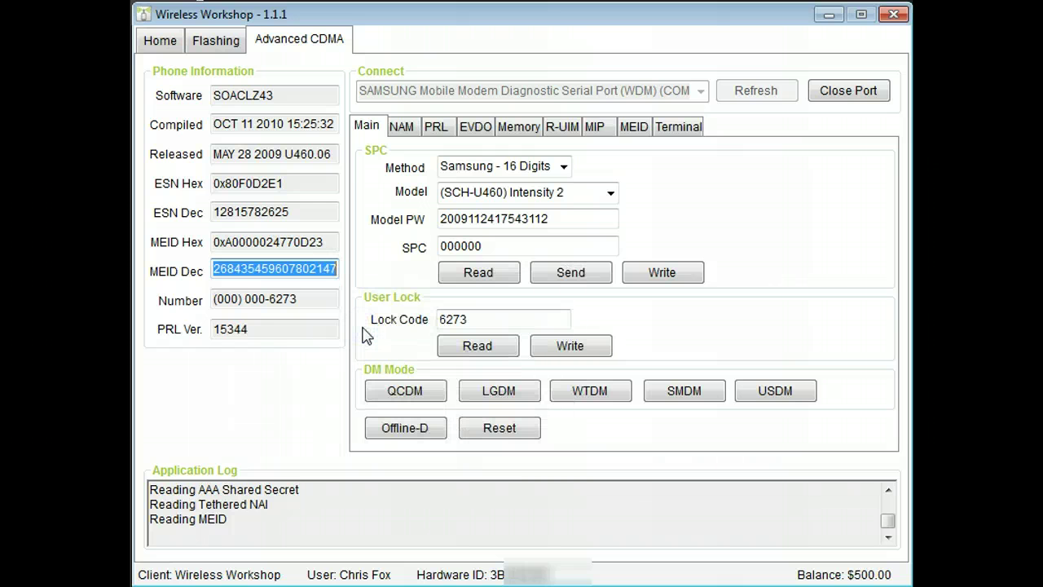